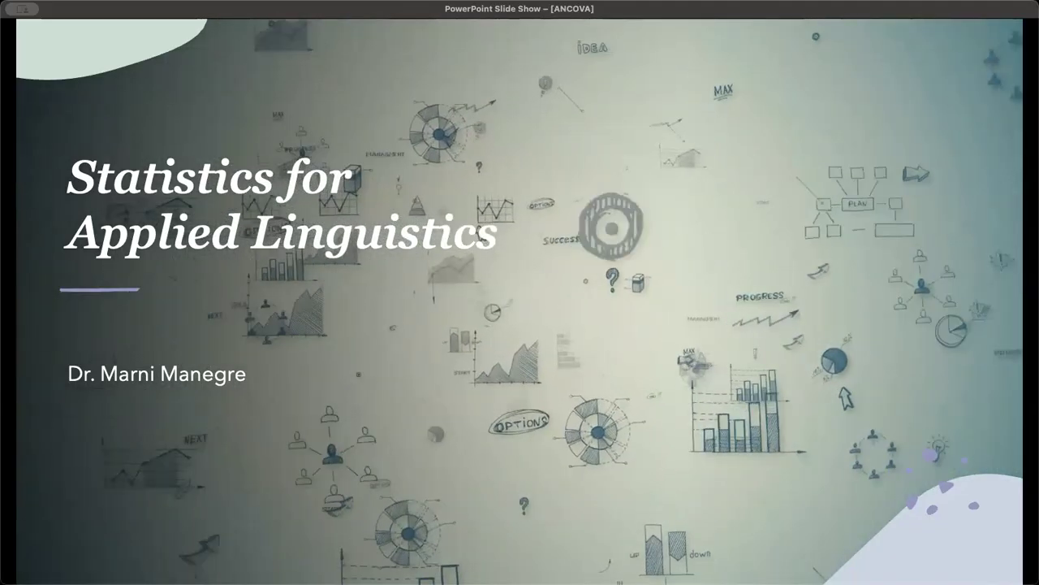
Advance the slide show to the 'ANCOVA in JASP' slide listing the eight steps.
key("Right")
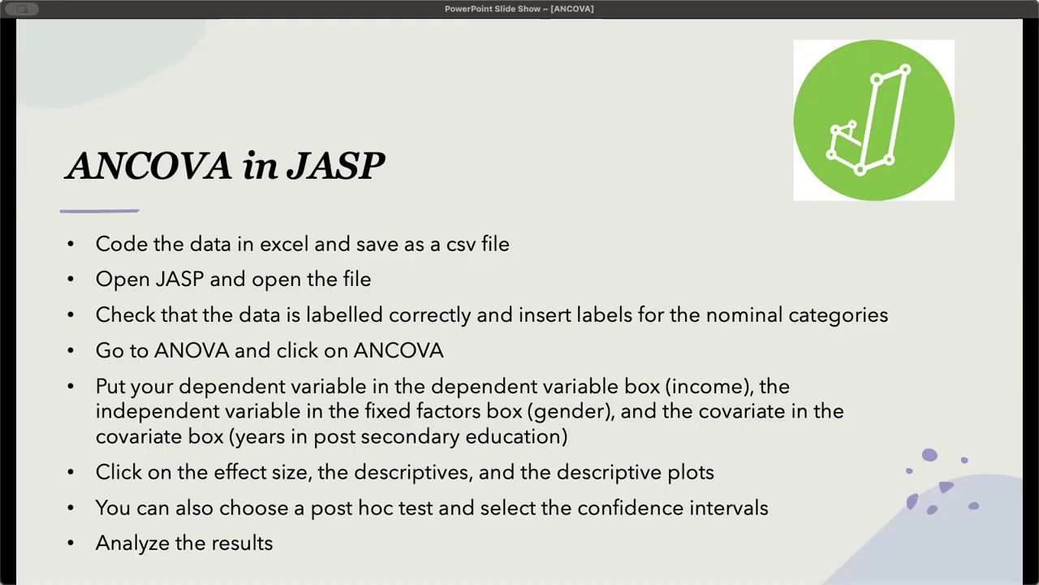
Advance to the slide showing the JASP file-open screen with 'ANCOVA Example.csv'.
key("Right")
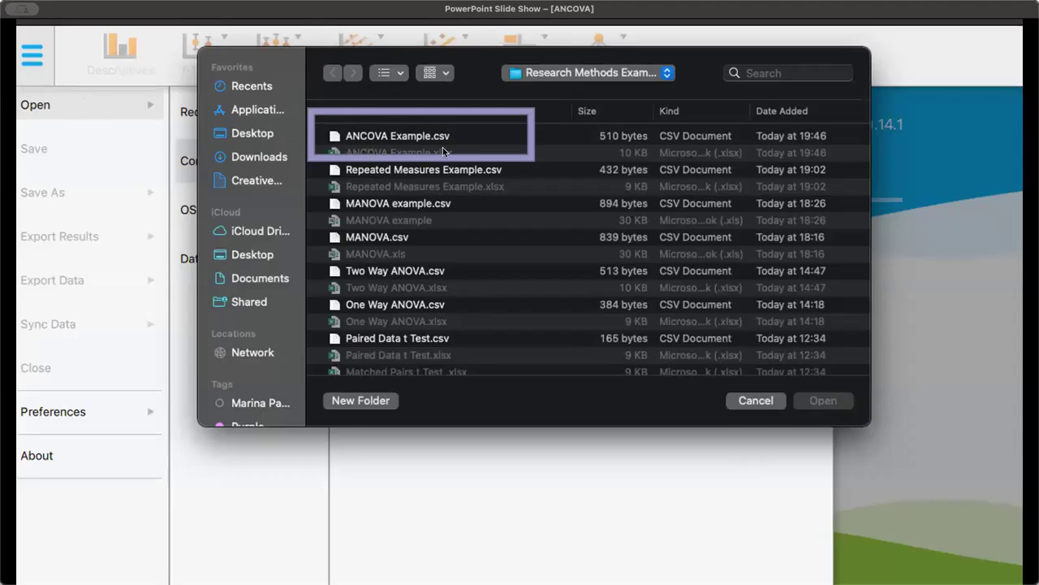
Advance to the data-view slide with Gender, Income and EdYears columns outlined.
left_click(396, 463)
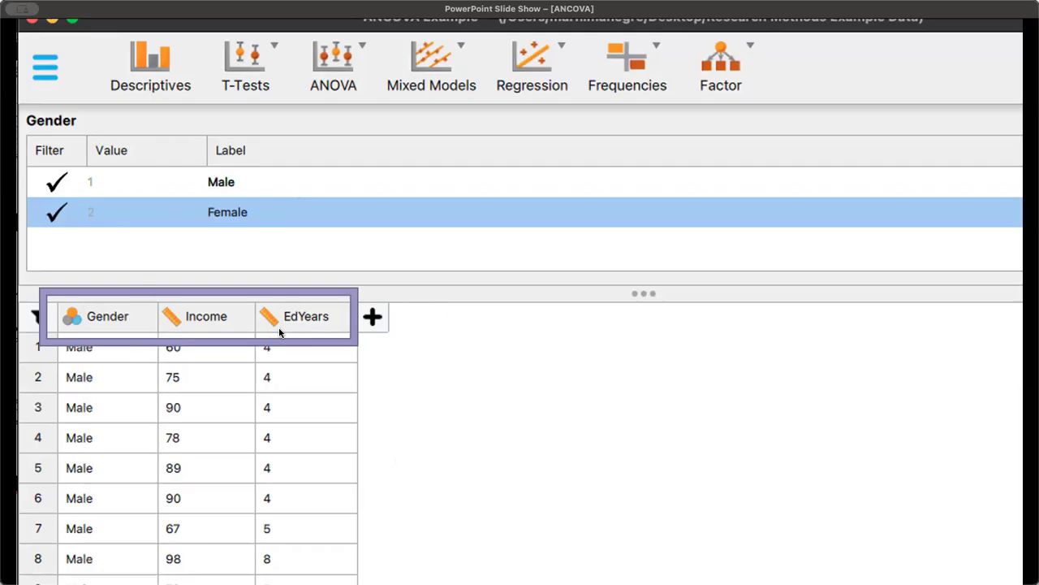
Advance past the ANOVA menu slide to the ANCOVA setup and Income results slide.
left_click(407, 140)
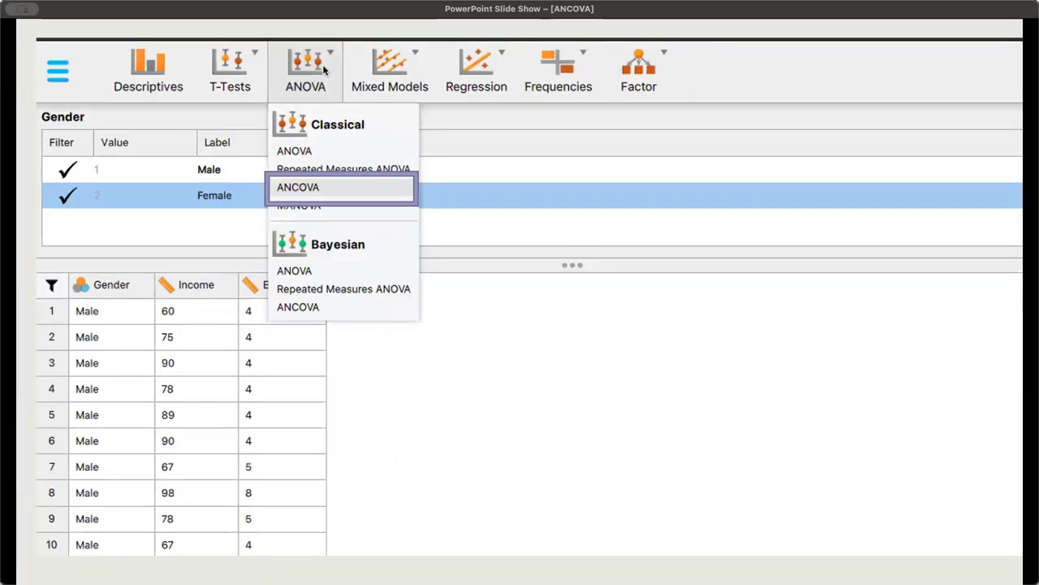
left_click(586, 366)
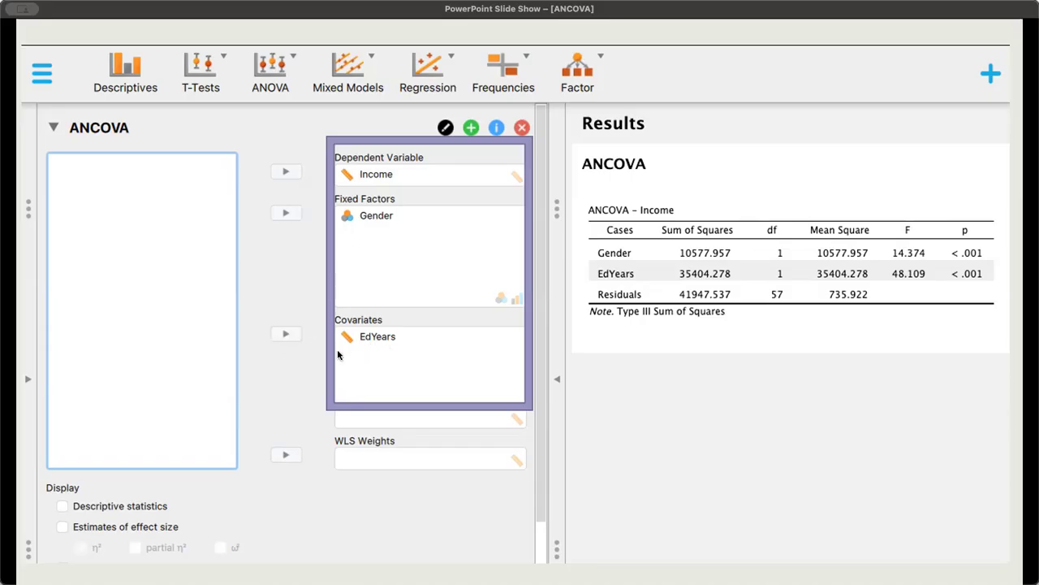
Advance to the slide showing η² values 0.120 and 0.403 and the descriptives plot.
left_click(279, 401)
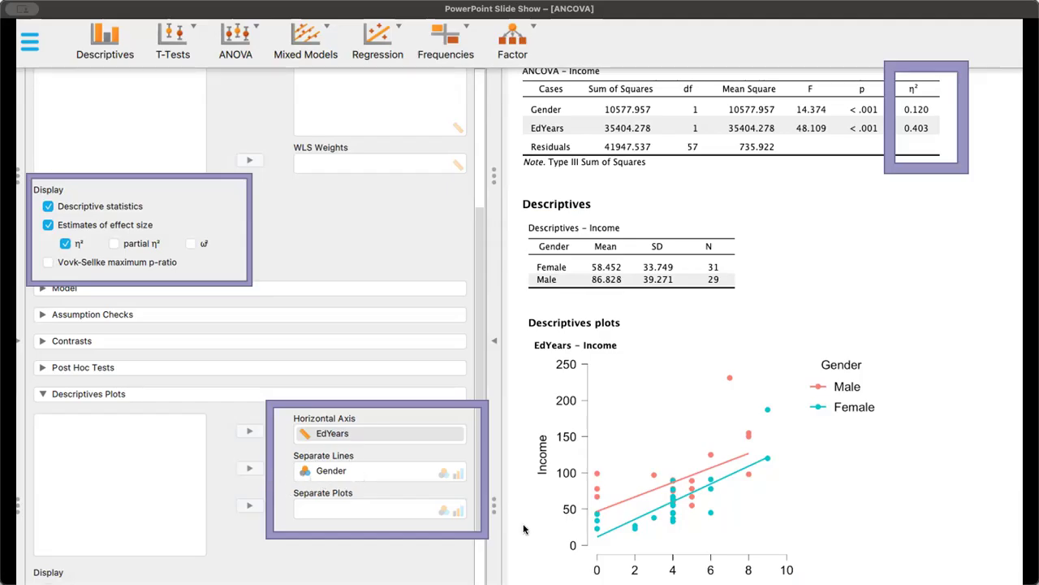
Advance to the Tukey post hoc slide comparing Male and Female (mean difference 26.588).
left_click(572, 520)
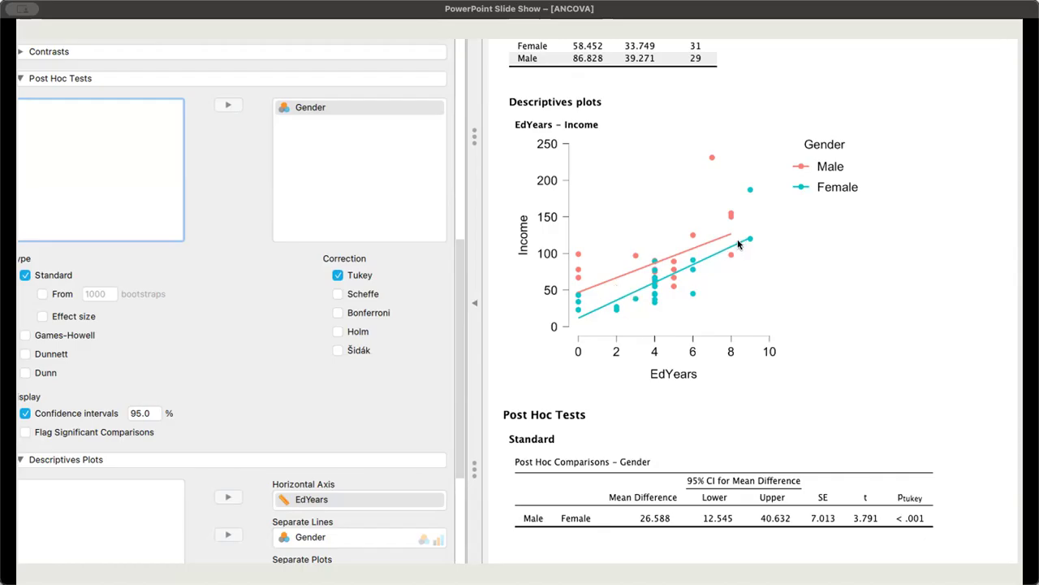
Advance to the Analyze the ANCOVA Results slide and leave the slide show for JASP.
left_click(551, 425)
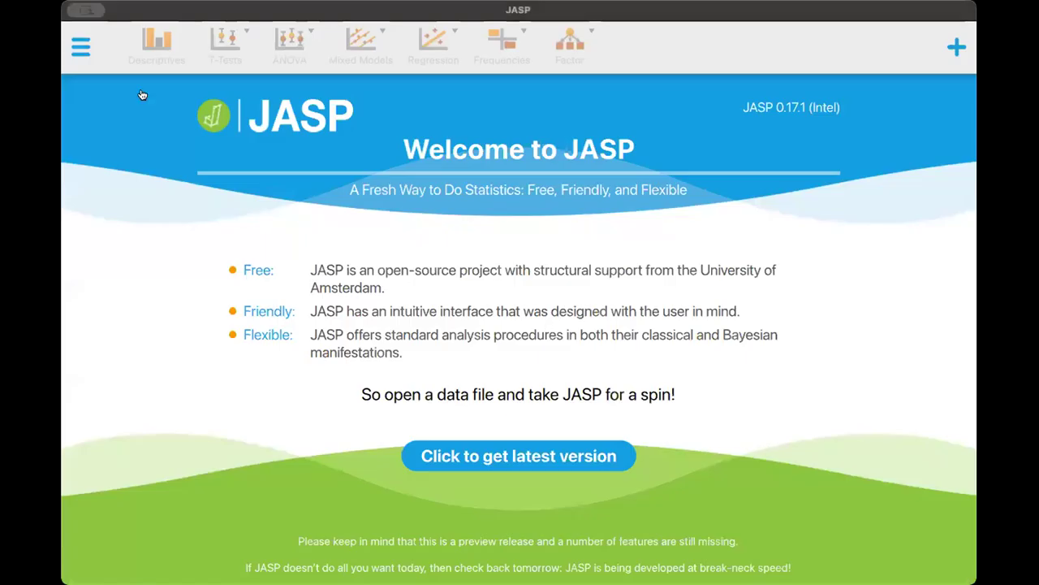
Open ANCOVA Example.csv from the Research Methods Example Data folder.
left_click(85, 49)
left_click(86, 92)
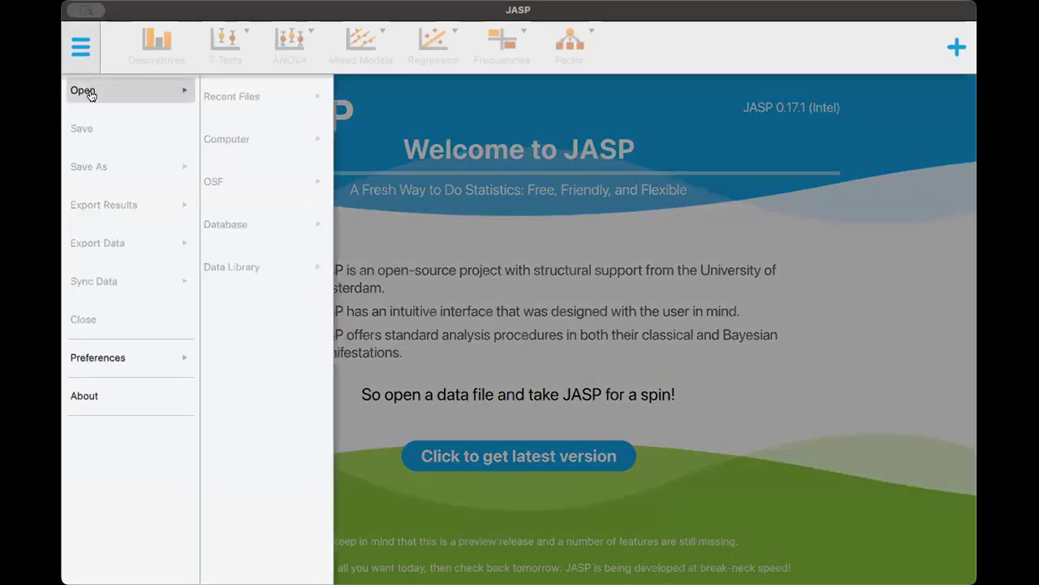
left_click(226, 141)
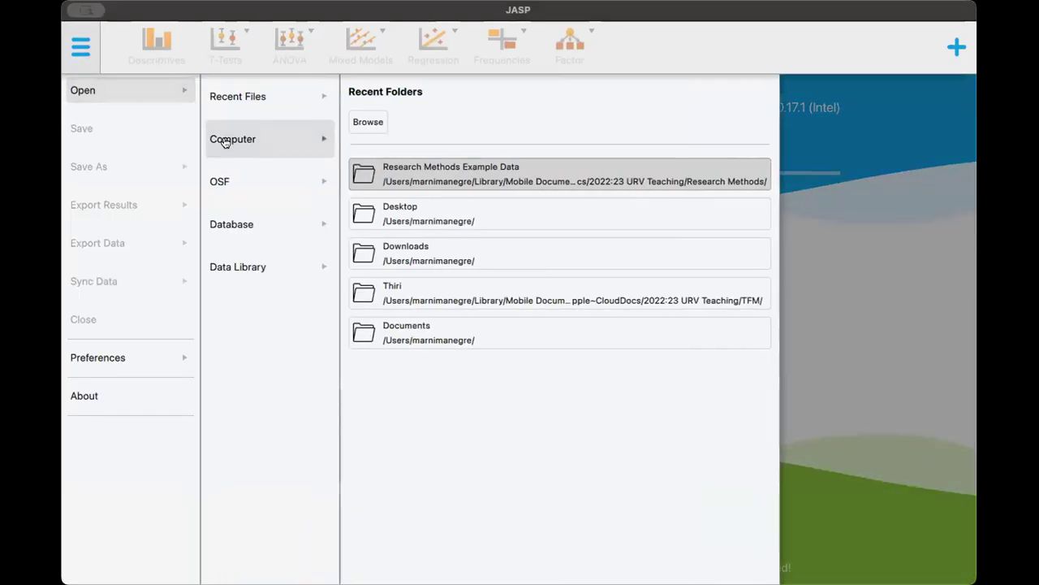
left_click(404, 176)
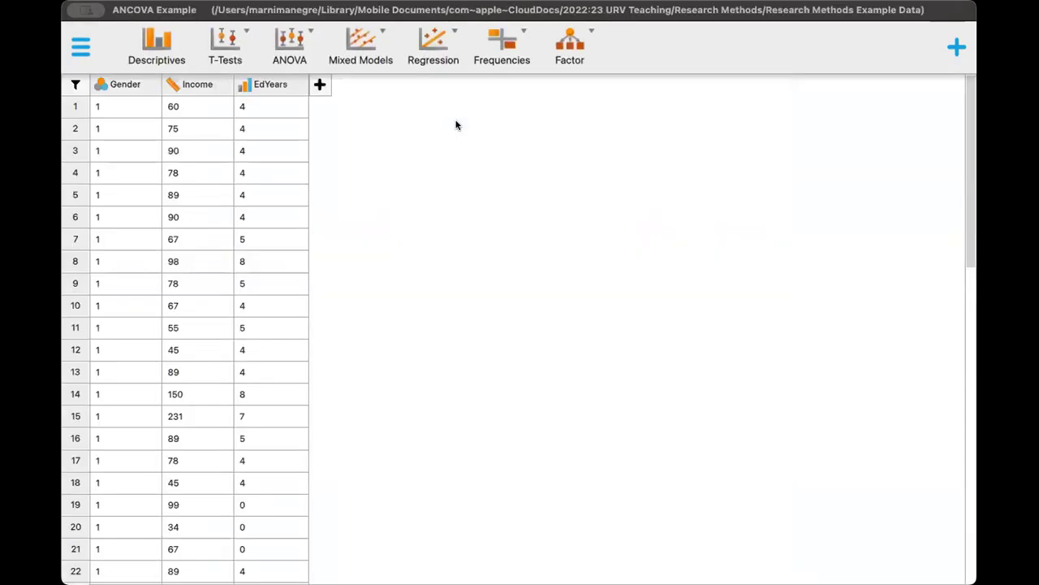
Label the Gender values 1 and 2 as Male and Female.
left_click(121, 84)
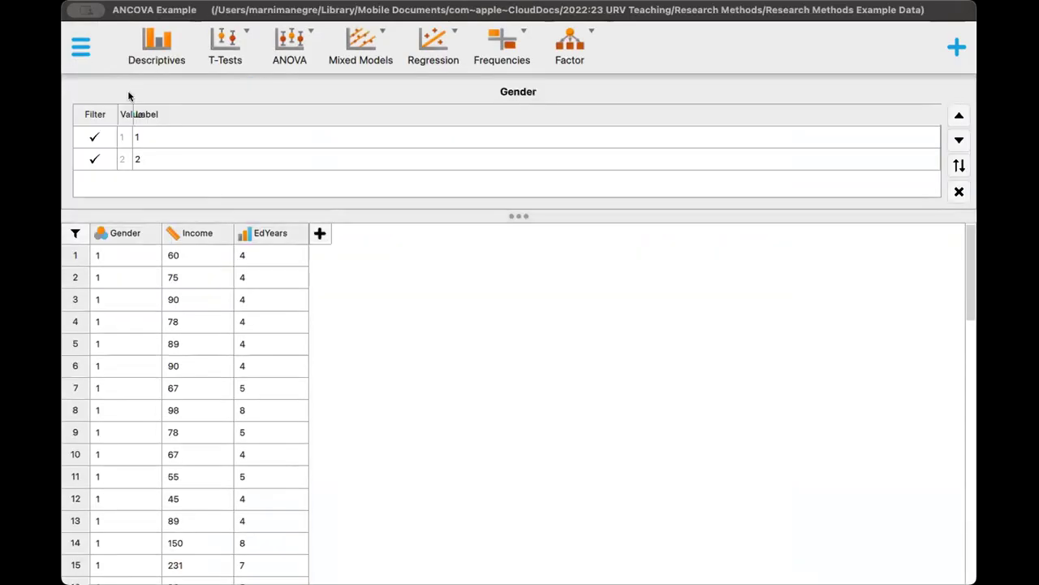
left_click(162, 137)
left_click(163, 137)
left_click(140, 158)
key("BackSpace")
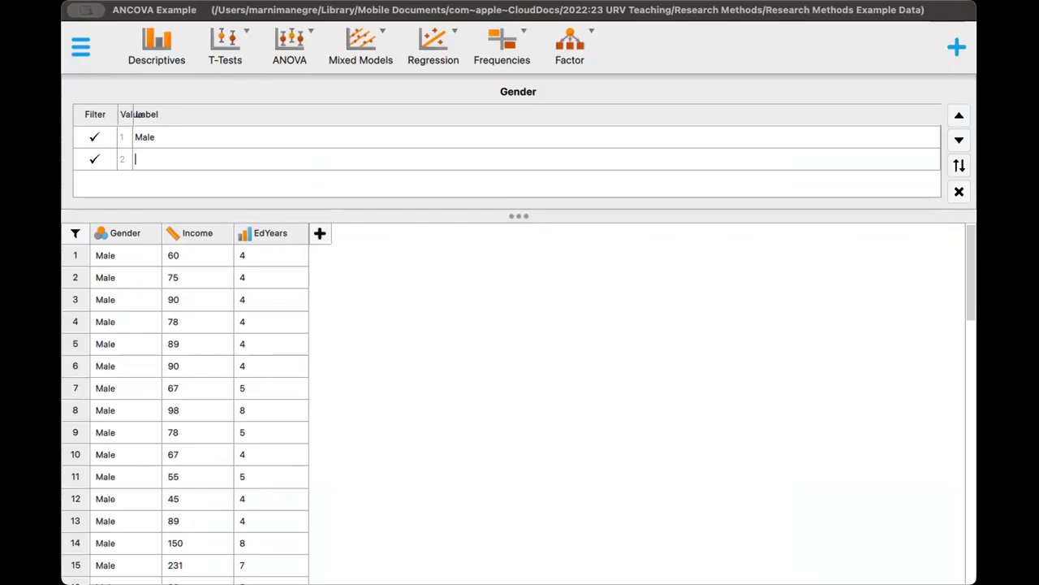
type("Female")
Set the EdYears measurement level to Scale.
scroll(141, 314, "down", 5)
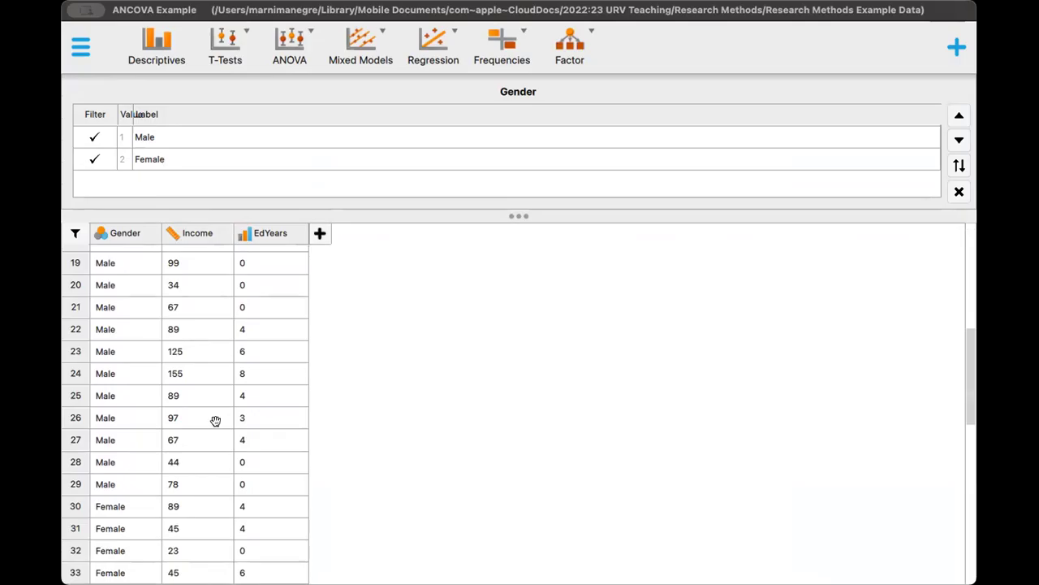
left_click(246, 237)
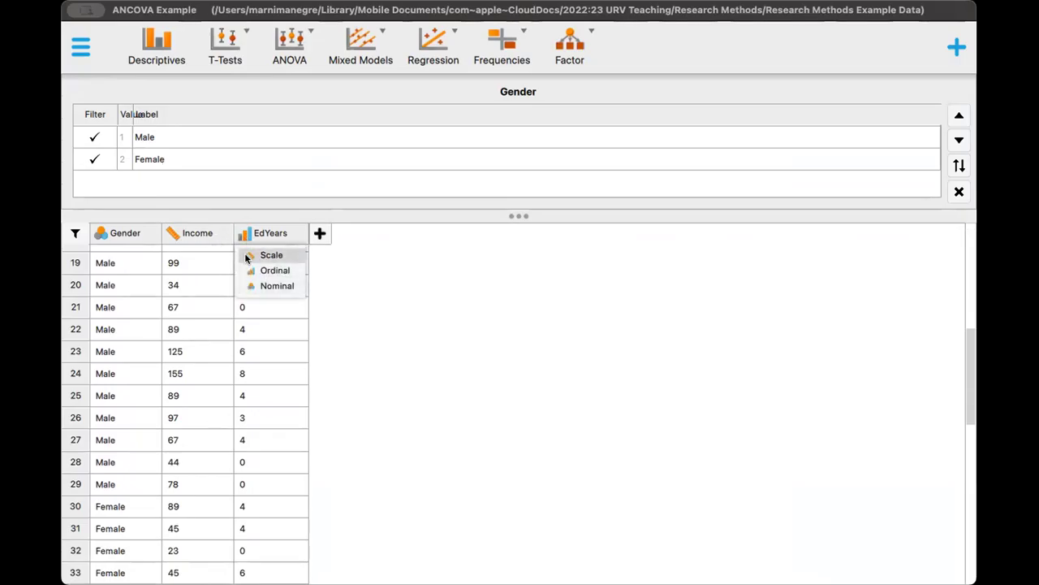
left_click(244, 255)
scroll(241, 371, "down", 6)
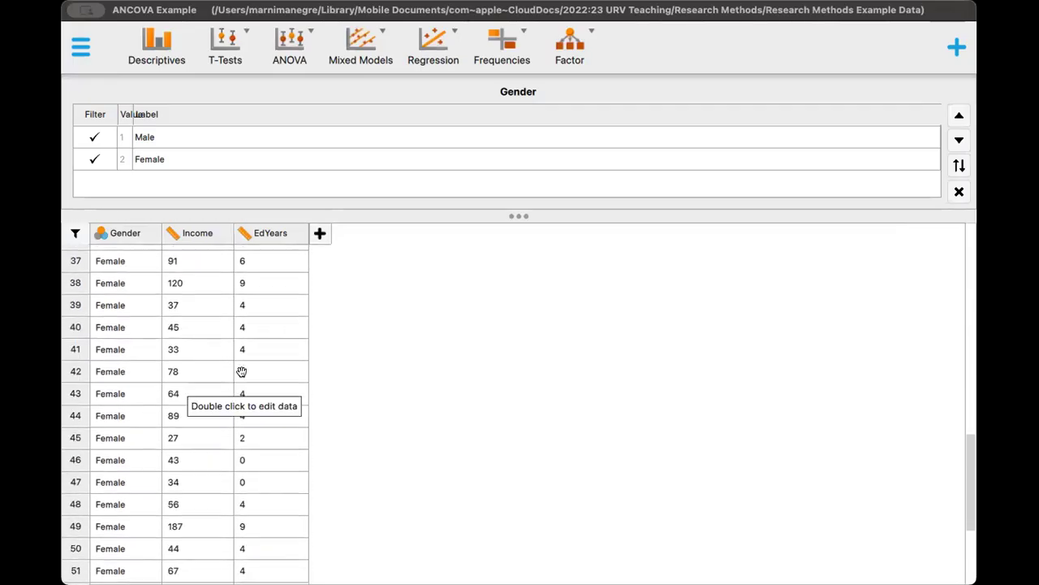
scroll(241, 371, "up", 10)
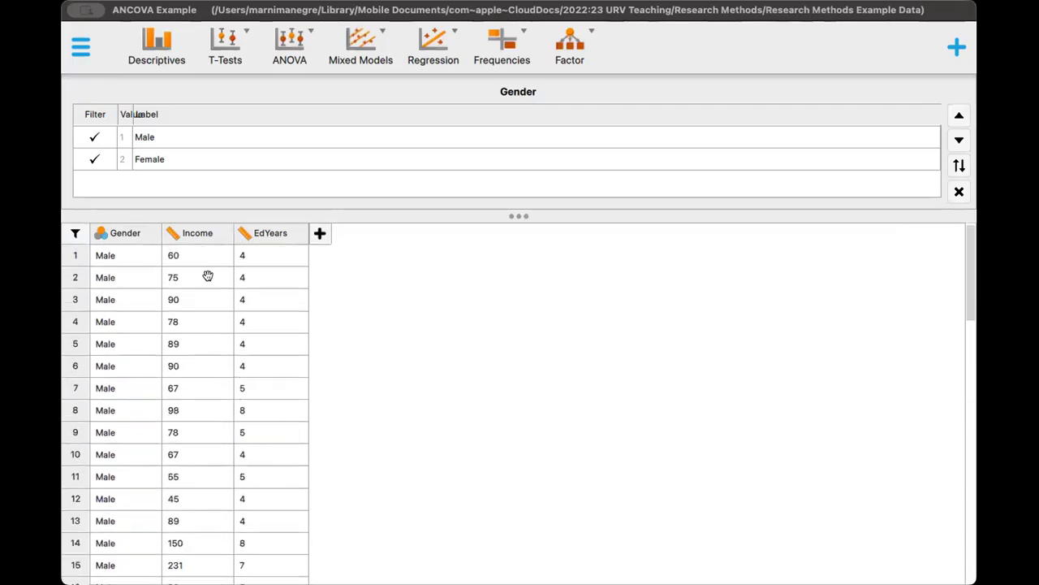
Create a classical ANCOVA: Income dependent, Gender fixed factor, EdYears covariate.
left_click(311, 35)
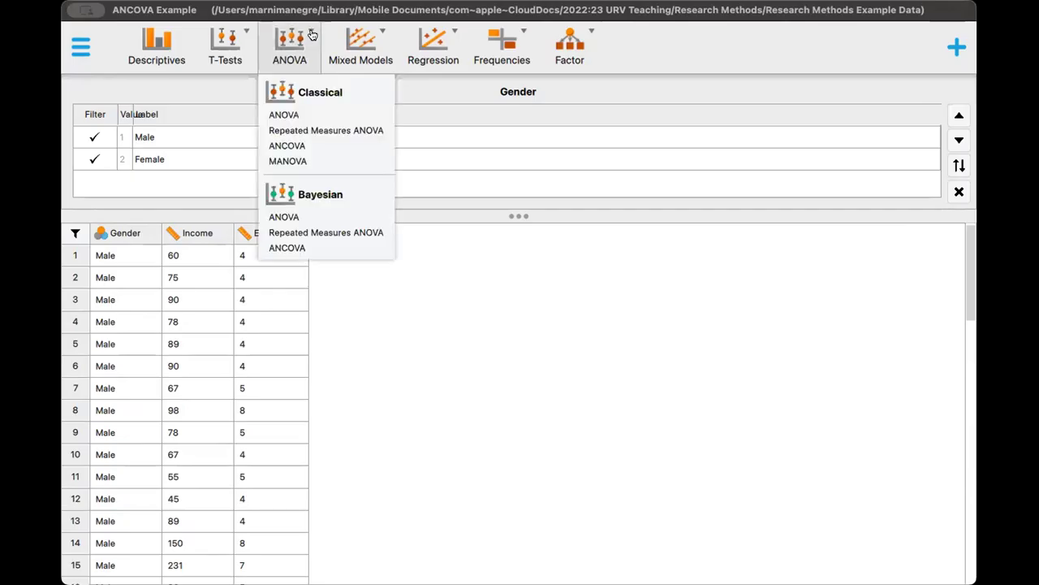
left_click(296, 145)
left_click(162, 128)
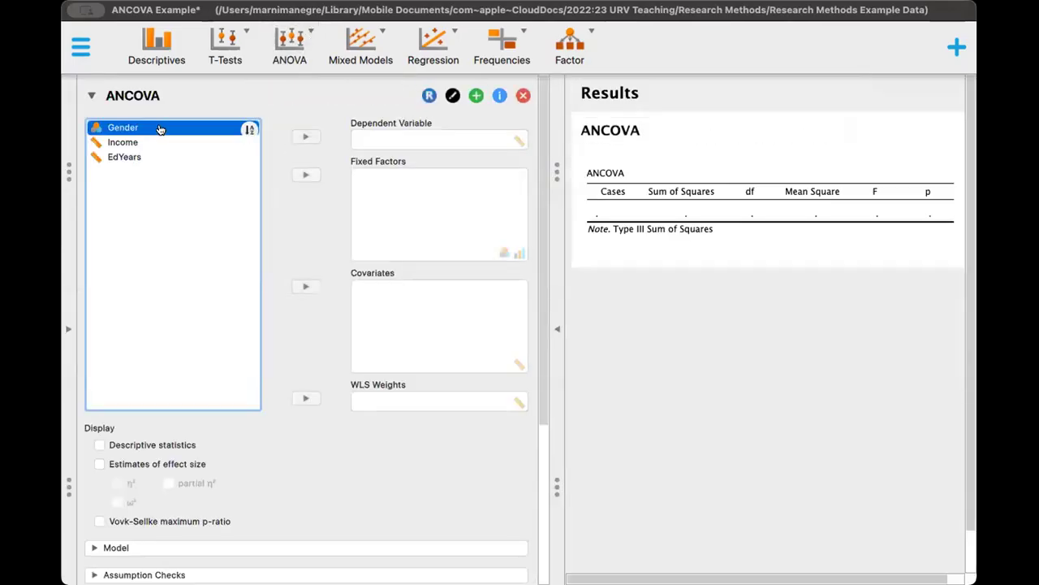
left_click_drag(207, 128, 423, 182)
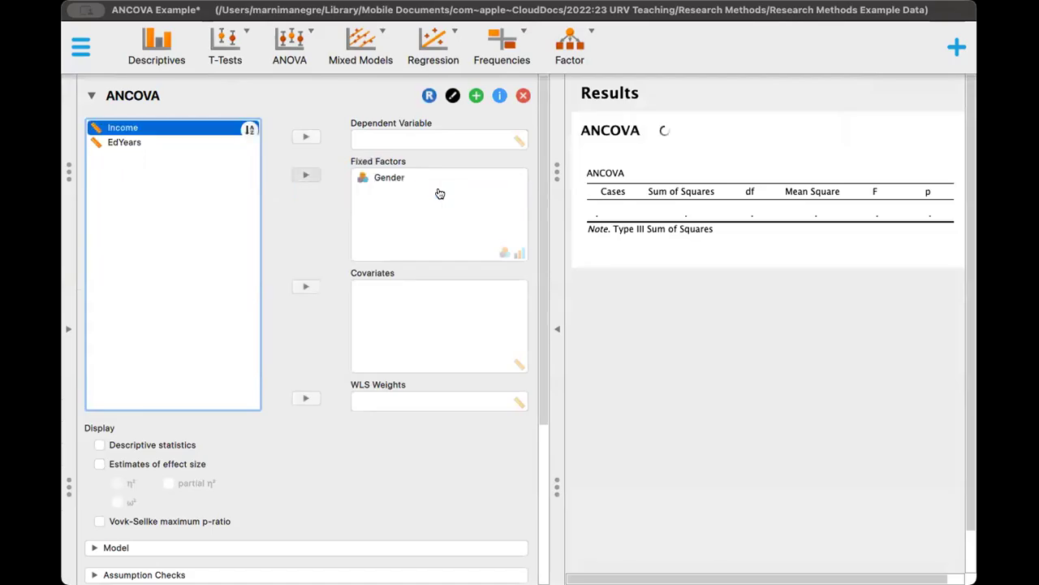
left_click(302, 137)
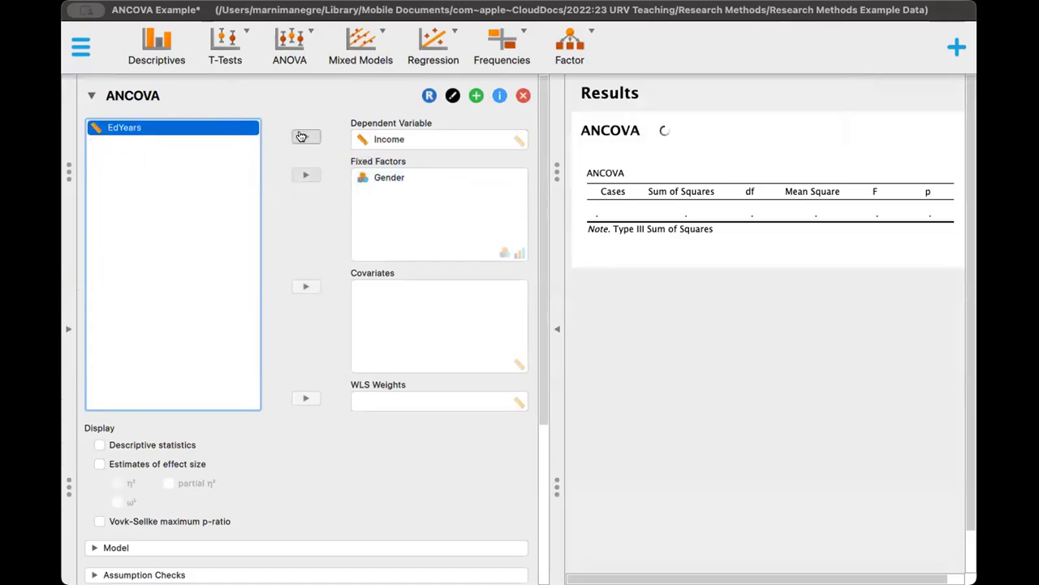
left_click(306, 286)
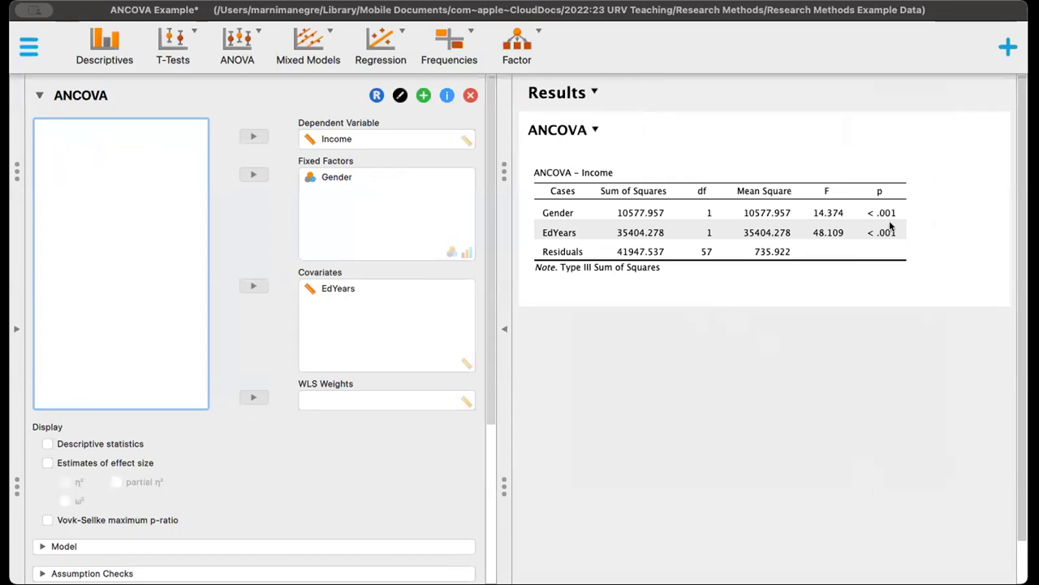
Add η² effect sizes and a Descriptives table showing Female mean 58.452 and Male mean 86.828.
left_click(48, 462)
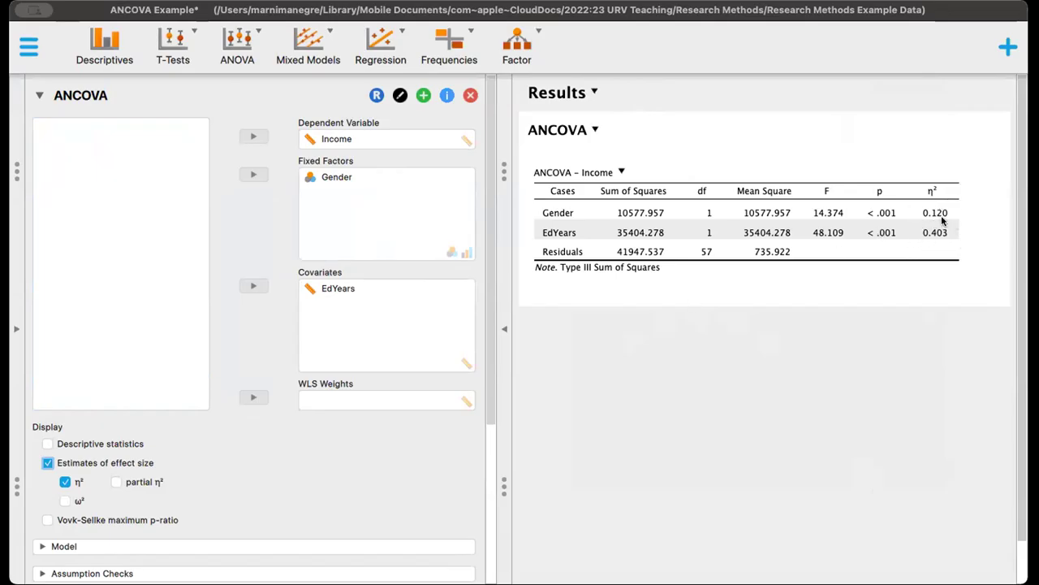
left_click(47, 444)
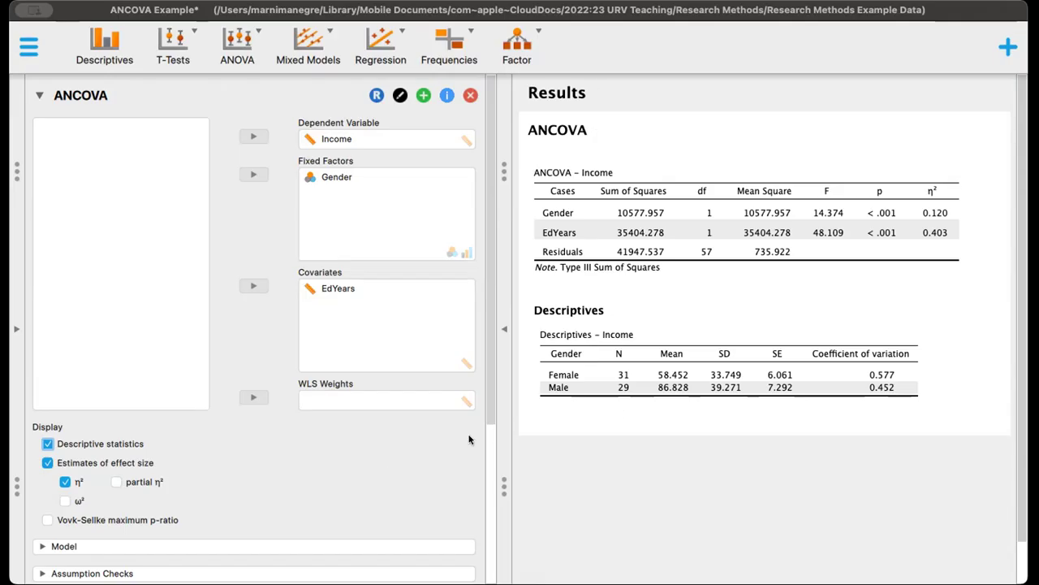
left_click_drag(485, 400, 492, 557)
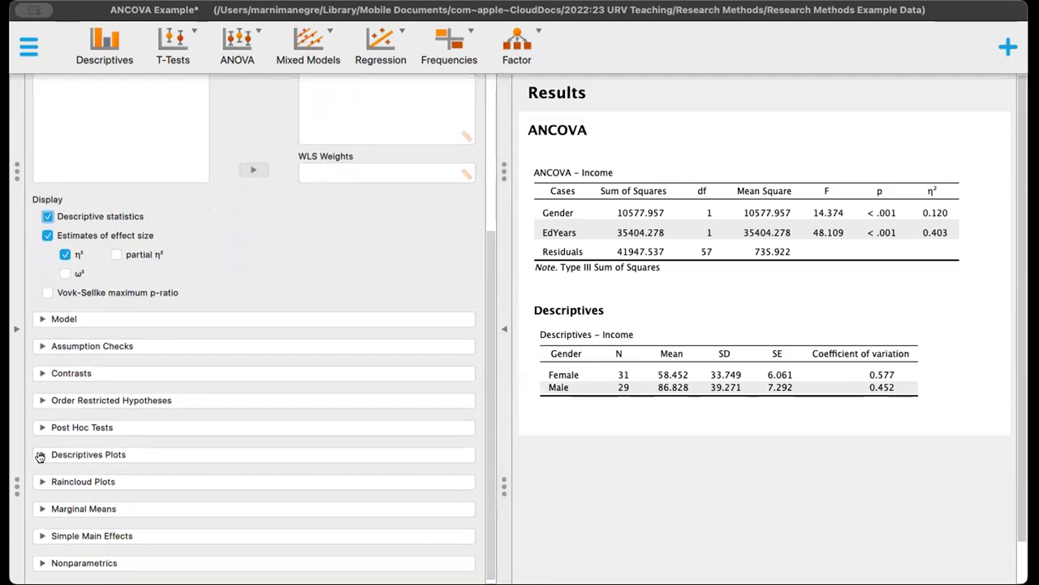
Plot Income against EdYears on the horizontal axis with separate lines per Gender.
left_click(42, 455)
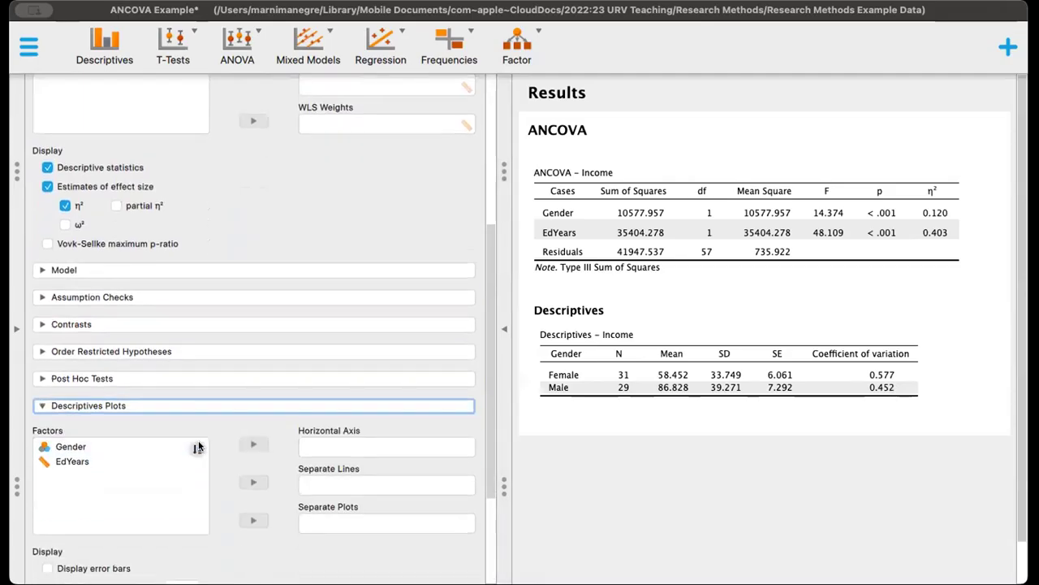
left_click(112, 449)
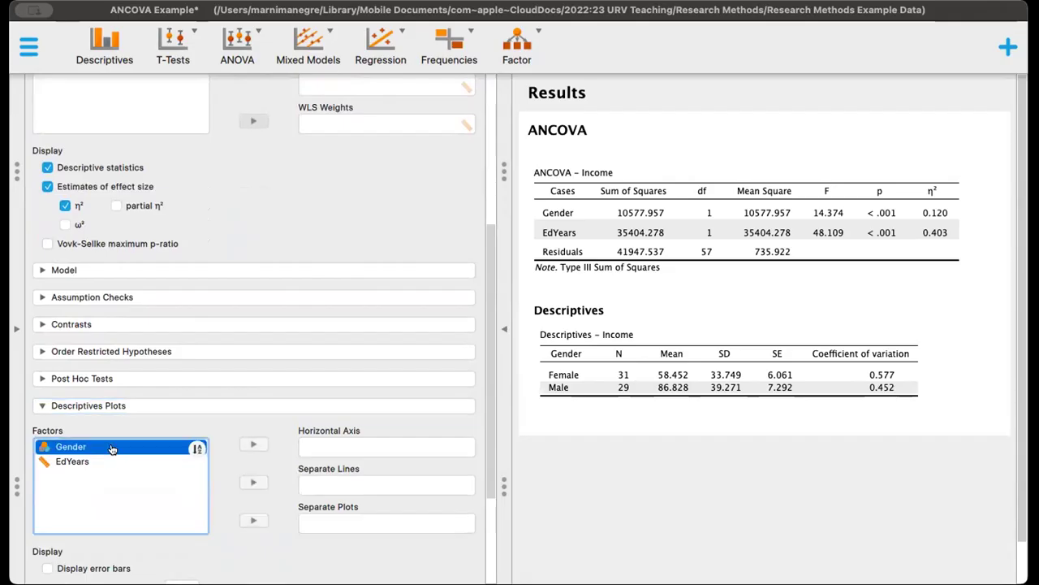
left_click(257, 485)
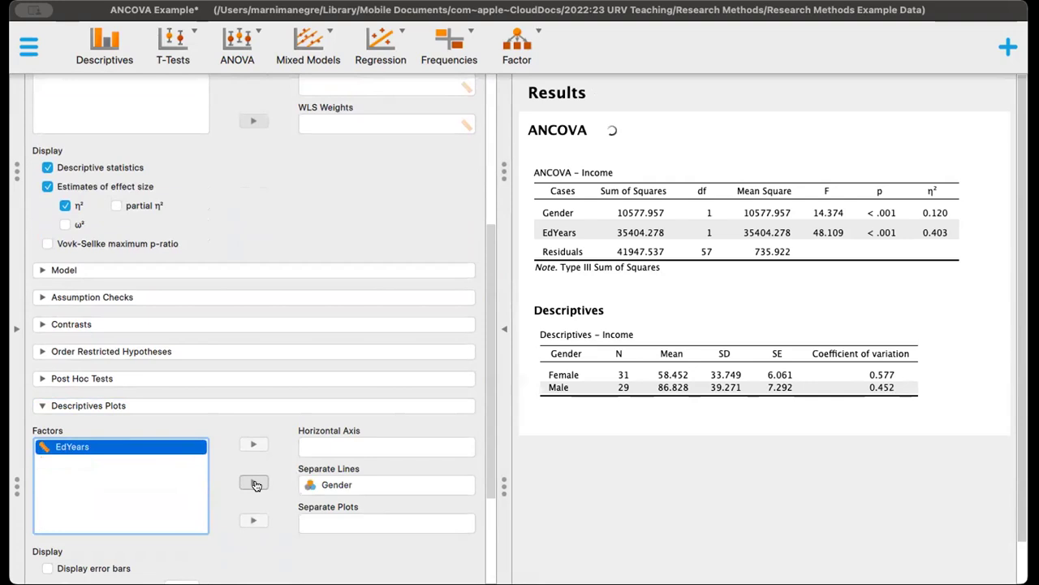
left_click(252, 446)
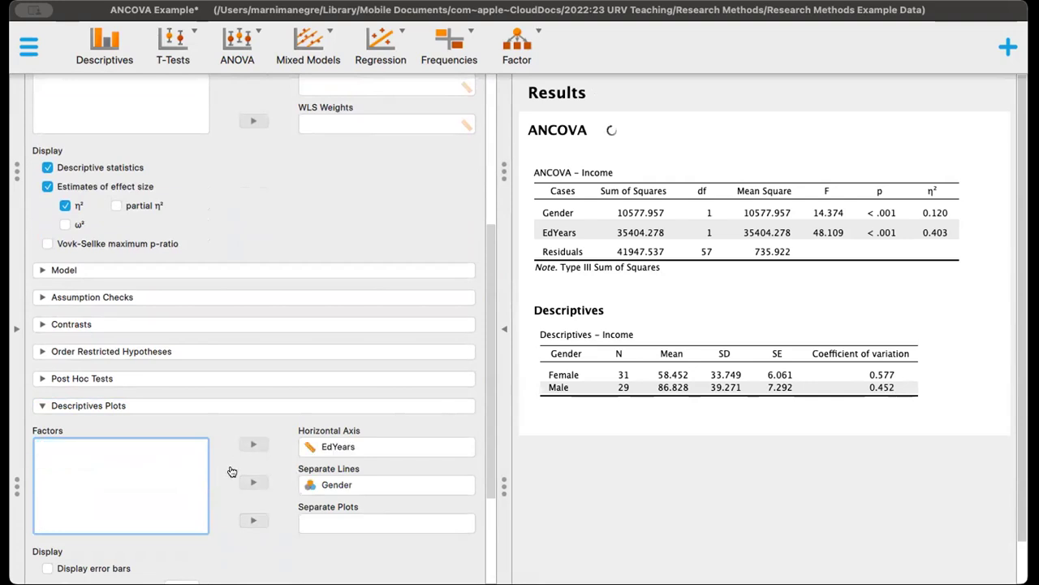
Enlarge the EdYears–Income descriptives plot.
scroll(232, 472, "down", 4)
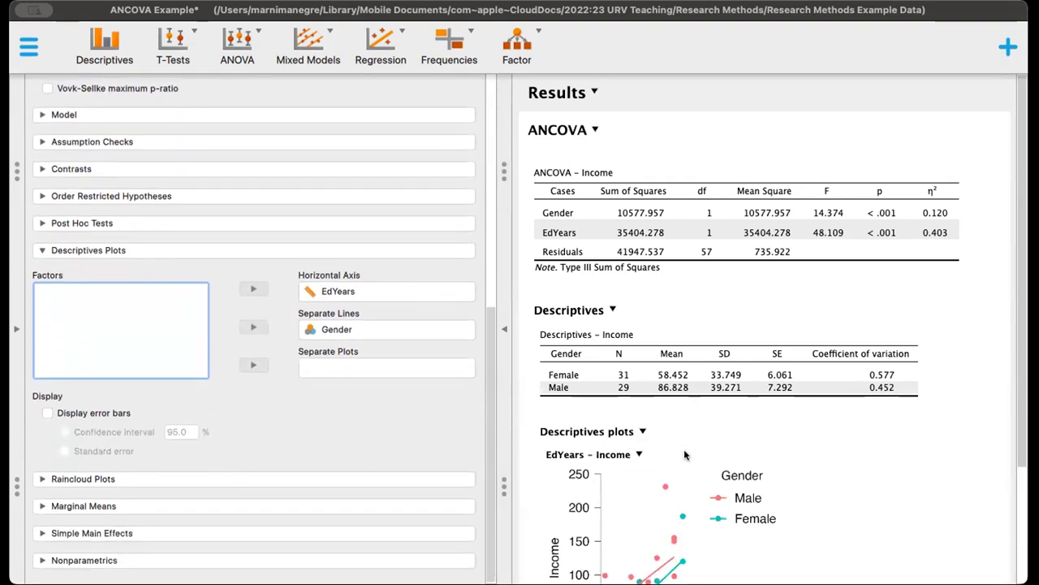
scroll(683, 449, "down", 4)
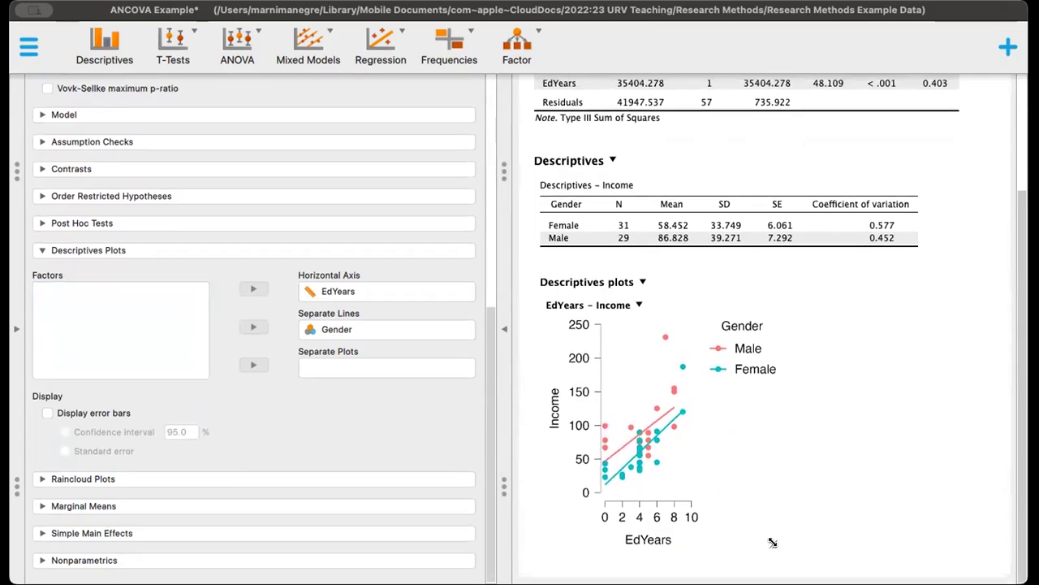
left_click_drag(773, 544, 951, 552)
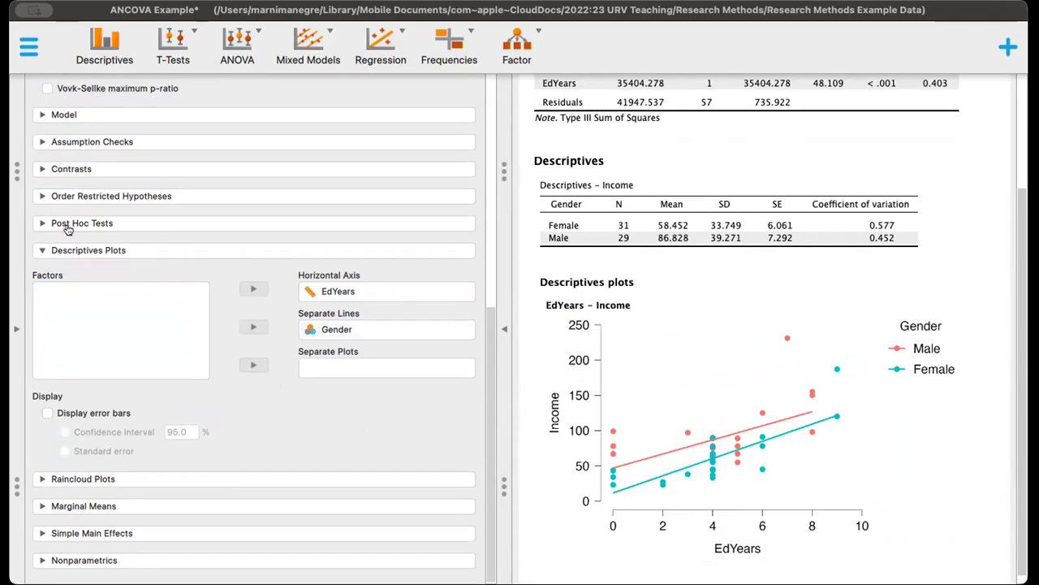
Run Tukey post hoc comparisons on Gender.
left_click(42, 226)
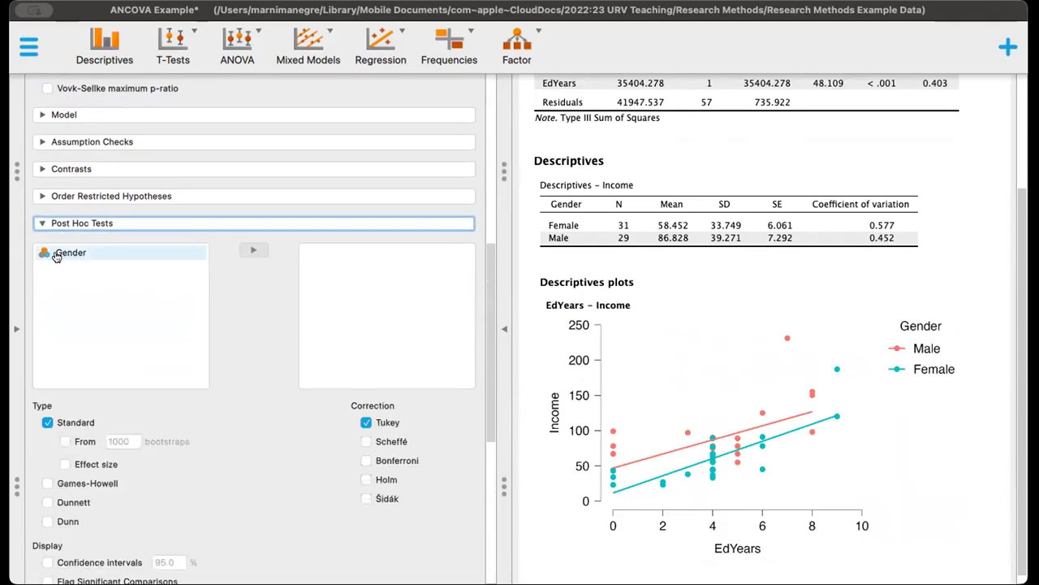
left_click(55, 255)
left_click(254, 250)
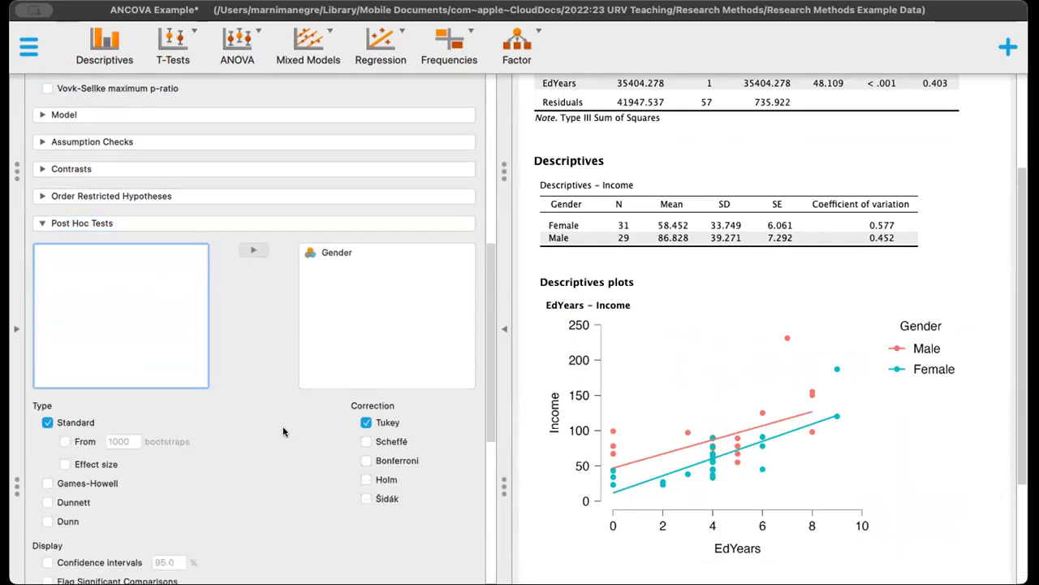
Add 95% confidence intervals to the Male–Female post hoc table.
scroll(195, 463, "down", 2)
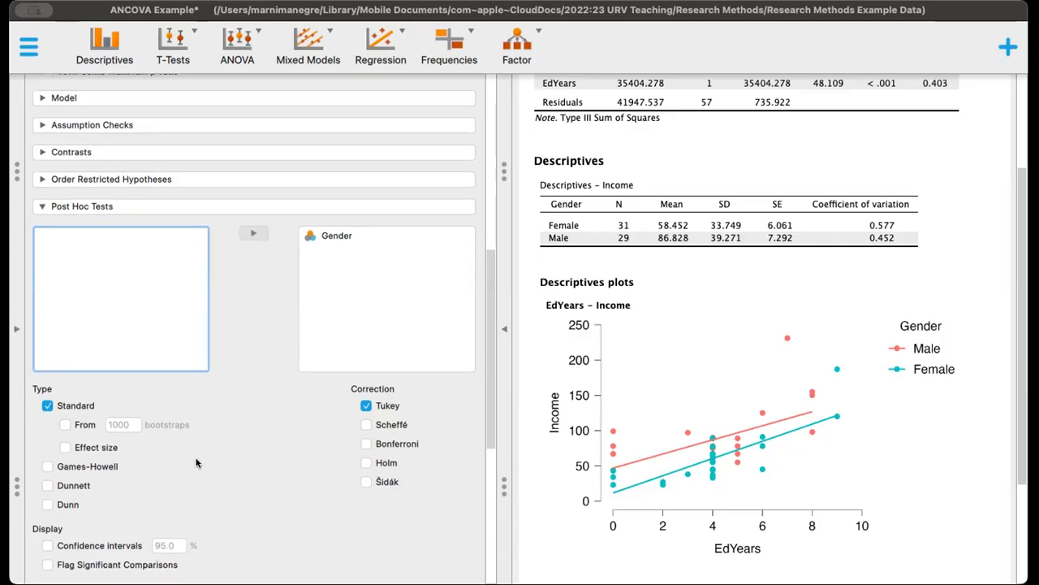
scroll(195, 463, "down", 5)
left_click(48, 444)
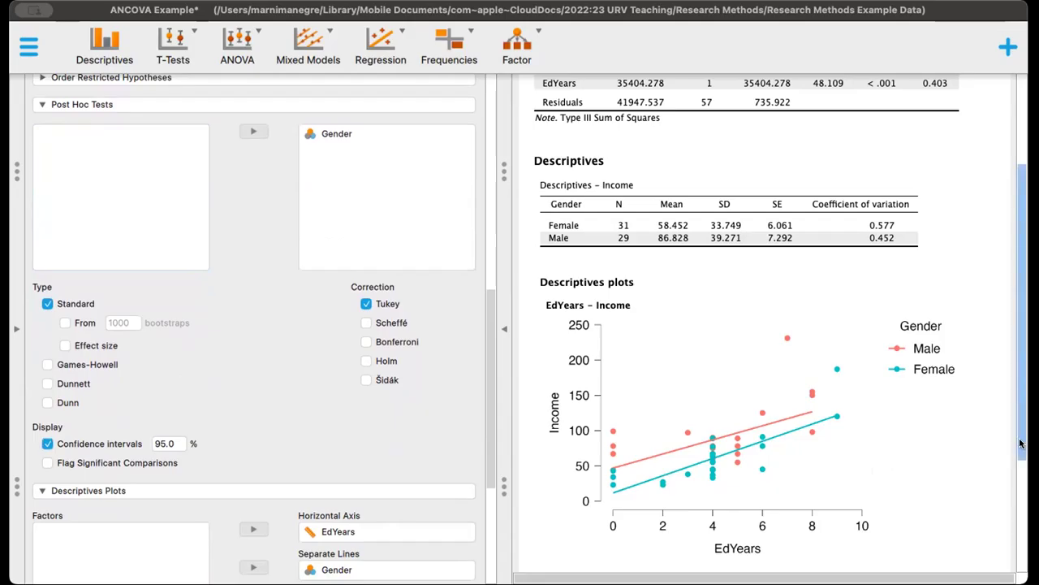
left_click_drag(1021, 442, 1022, 556)
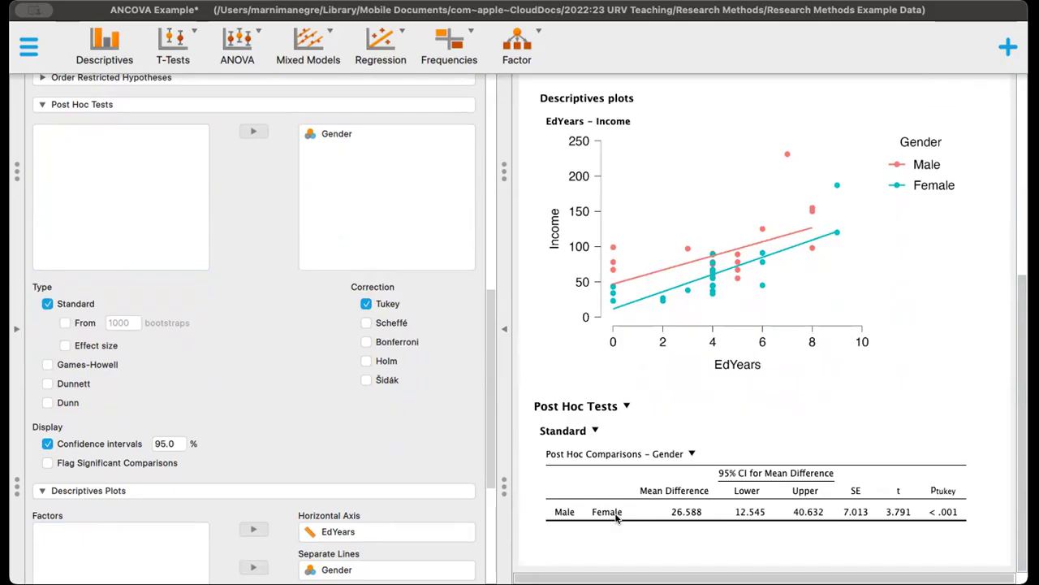
scroll(616, 517, "up", 10)
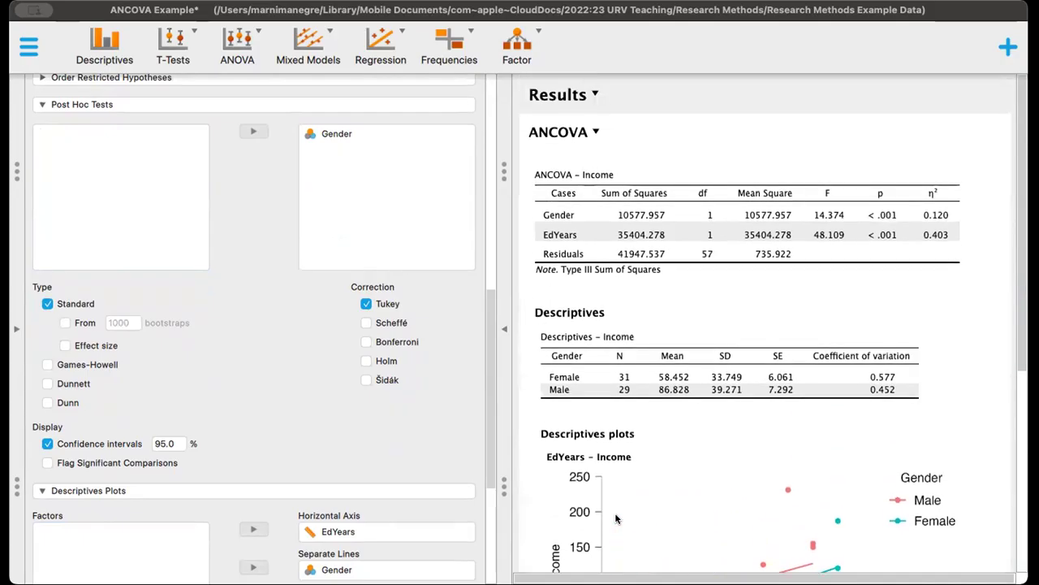